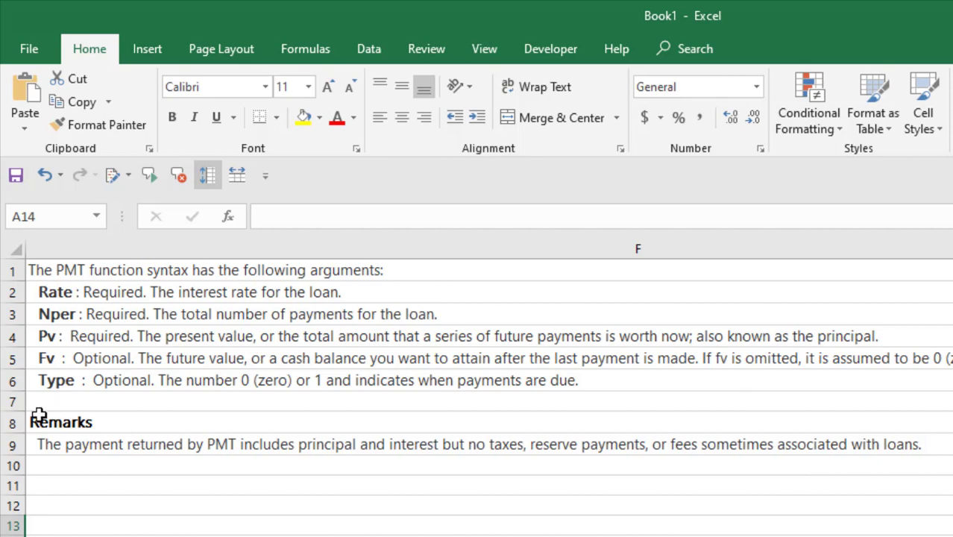
Read the PMT argument descriptions for Rate, Nper, Pv, Fv and Type in F2–F6.
click(15, 292)
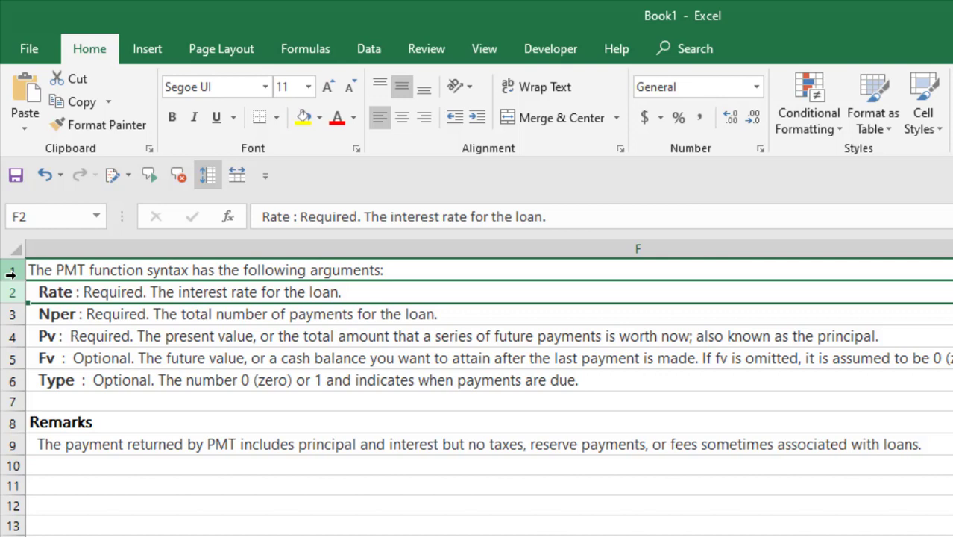
click(82, 316)
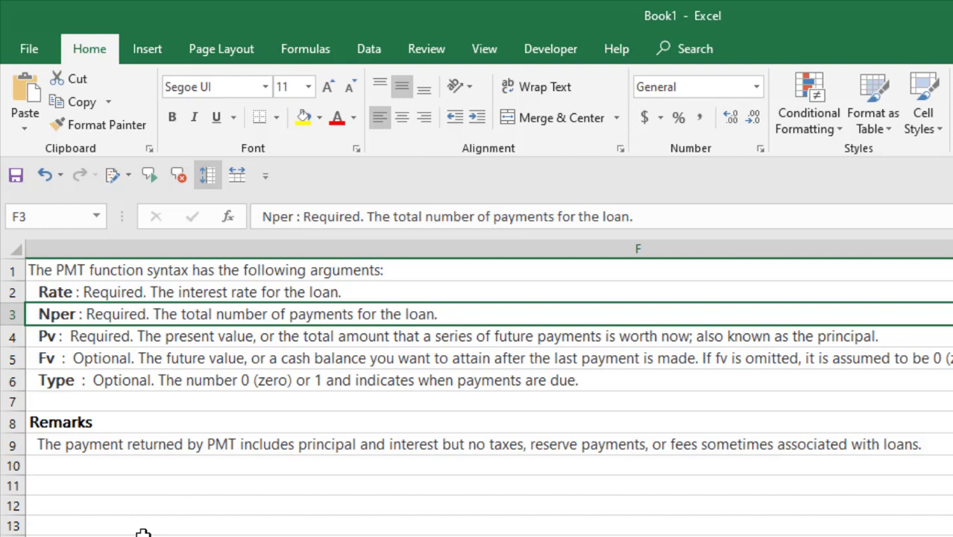
click(47, 342)
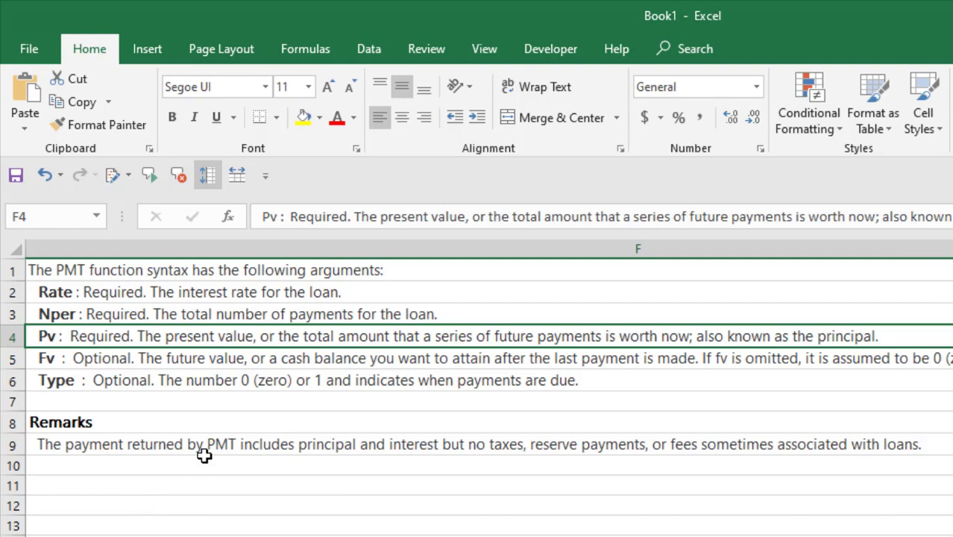
click(82, 359)
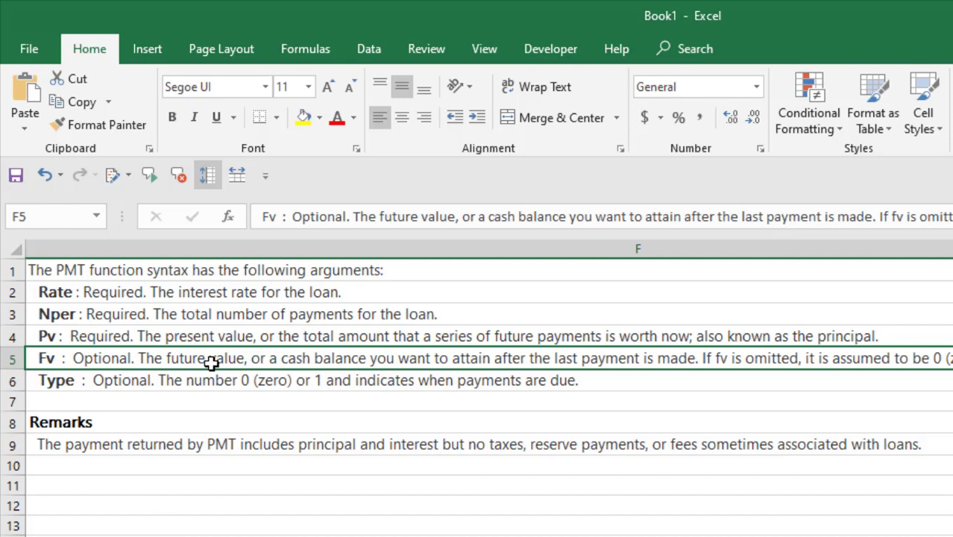
key(Down)
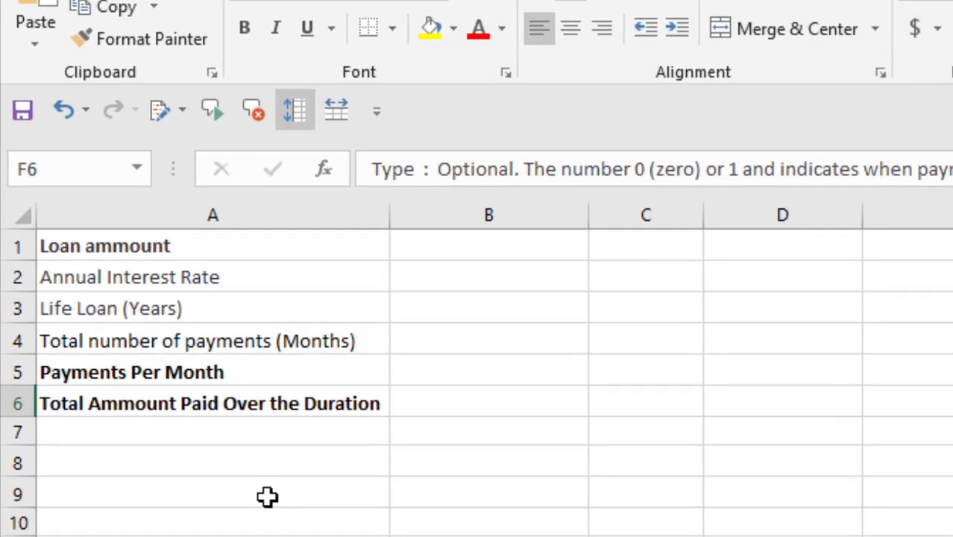
Enter 10000, 6%, 2 and 24 into B1–B4 for amount, rate, years and payments.
click(157, 250)
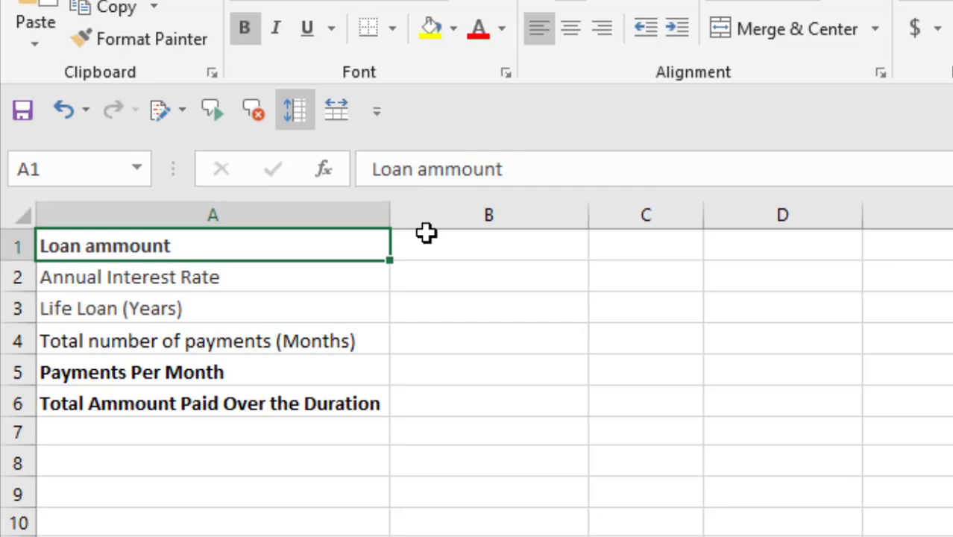
click(431, 246)
text(10000)
key(Return)
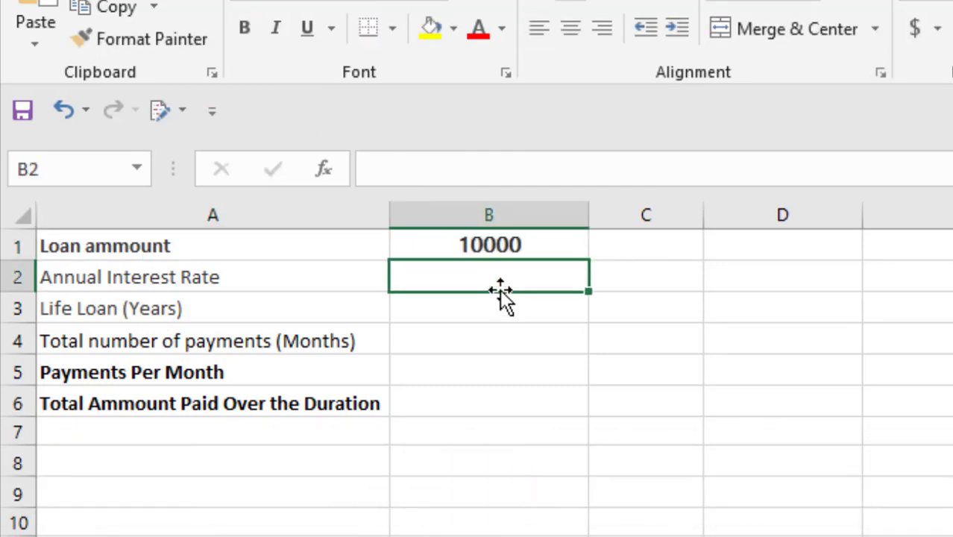
text(6%)
key(Return)
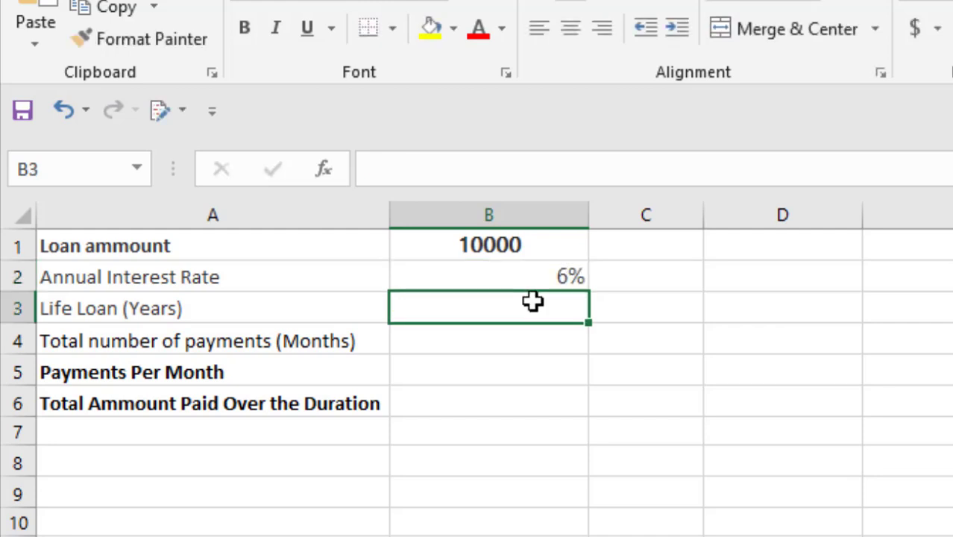
text(2)
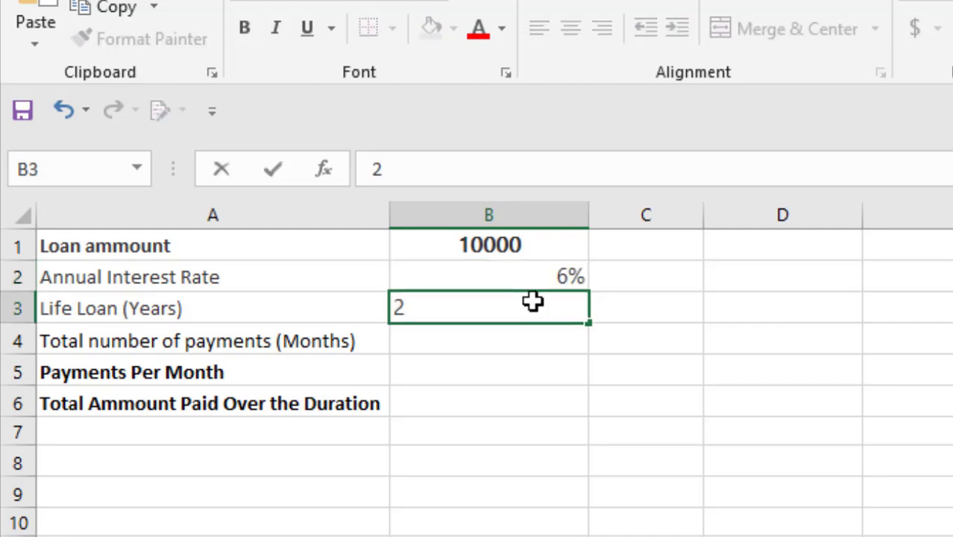
key(Return)
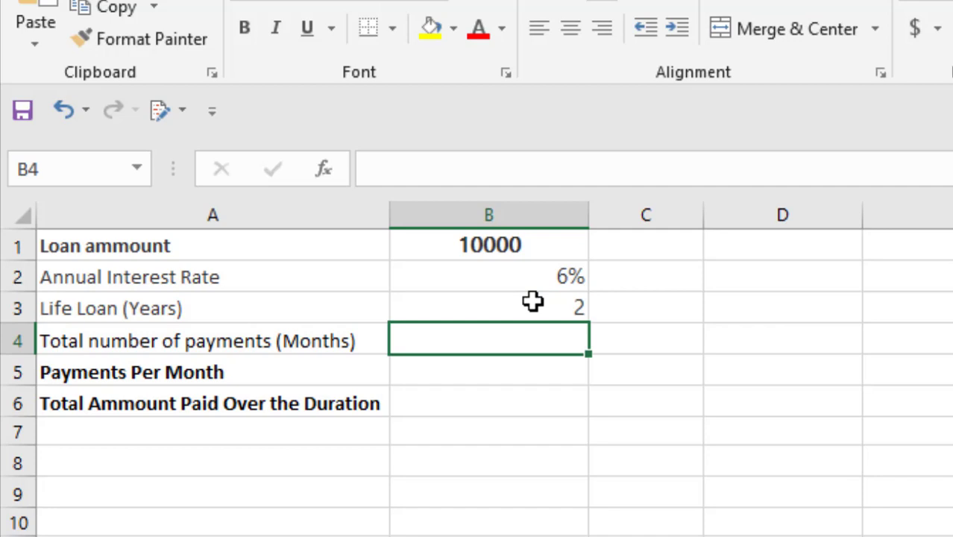
text(24)
key(Return)
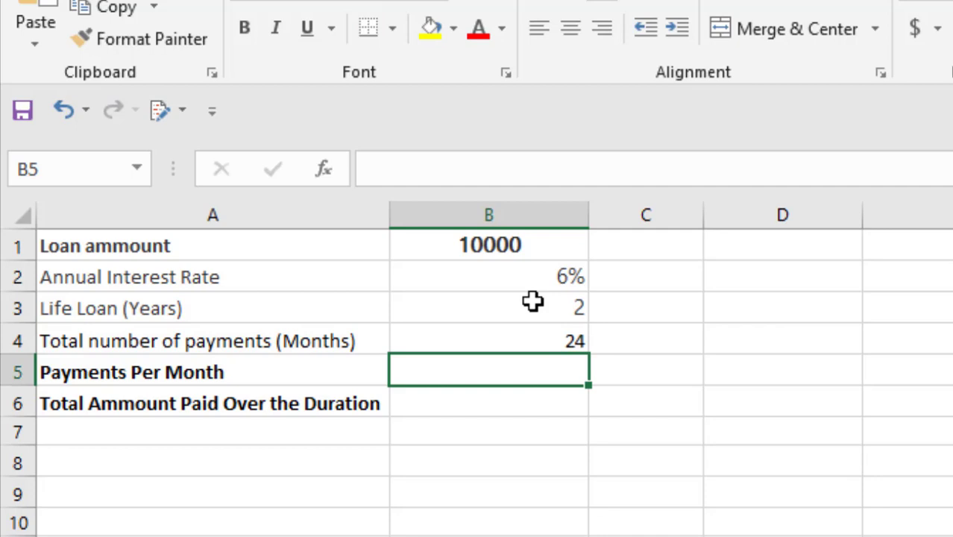
Enter =PMT(B2/12,B4,B1,0,0) in B5 with end-of-period timing, giving ($443.21).
text(=)
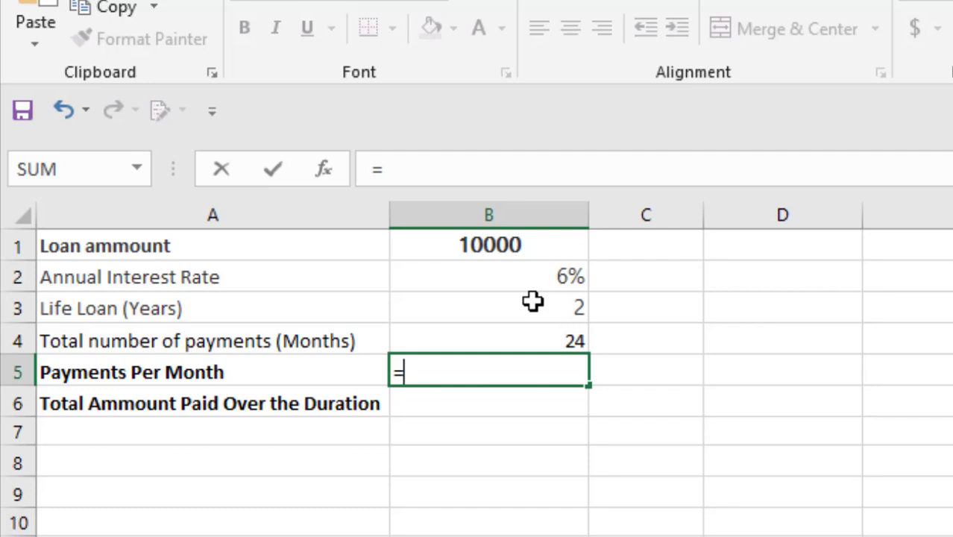
text(PMT)
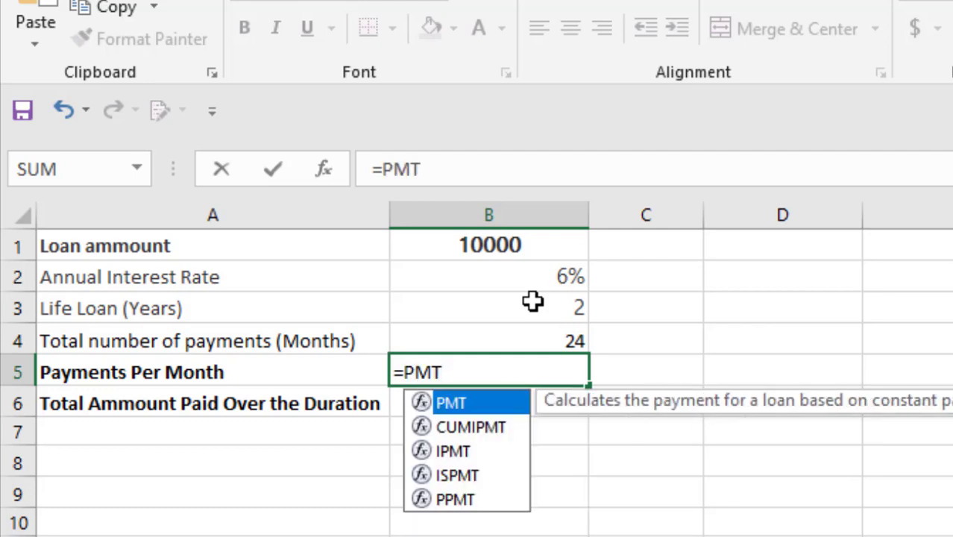
double_click(456, 403)
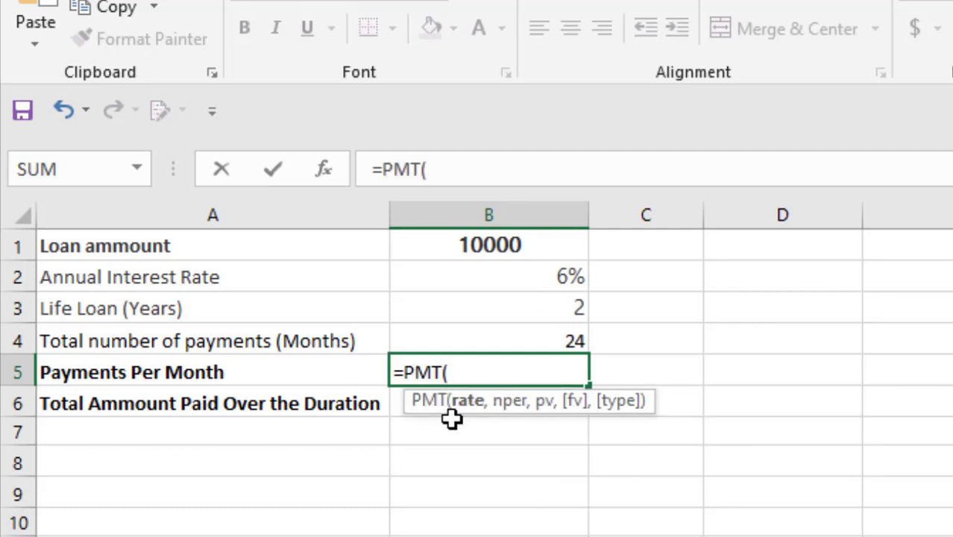
click(519, 279)
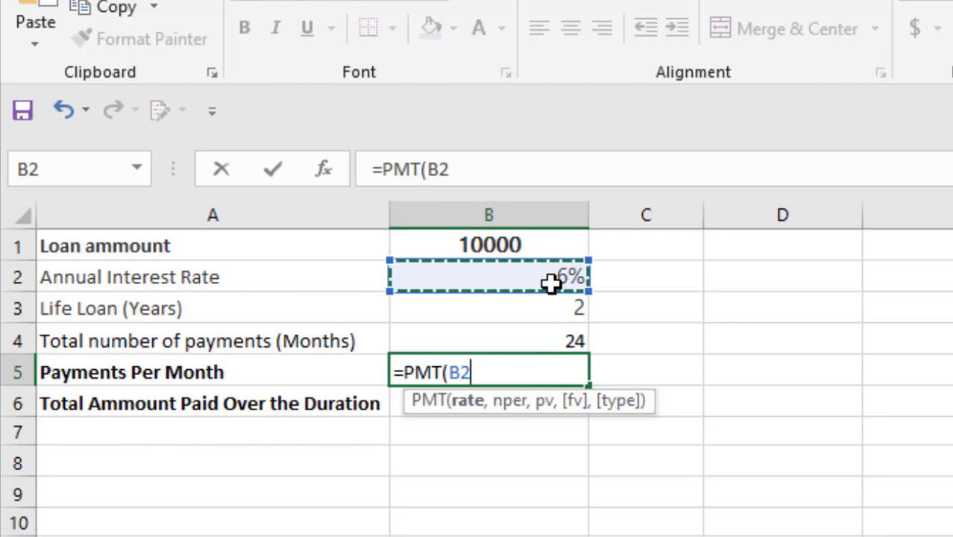
text(/12,)
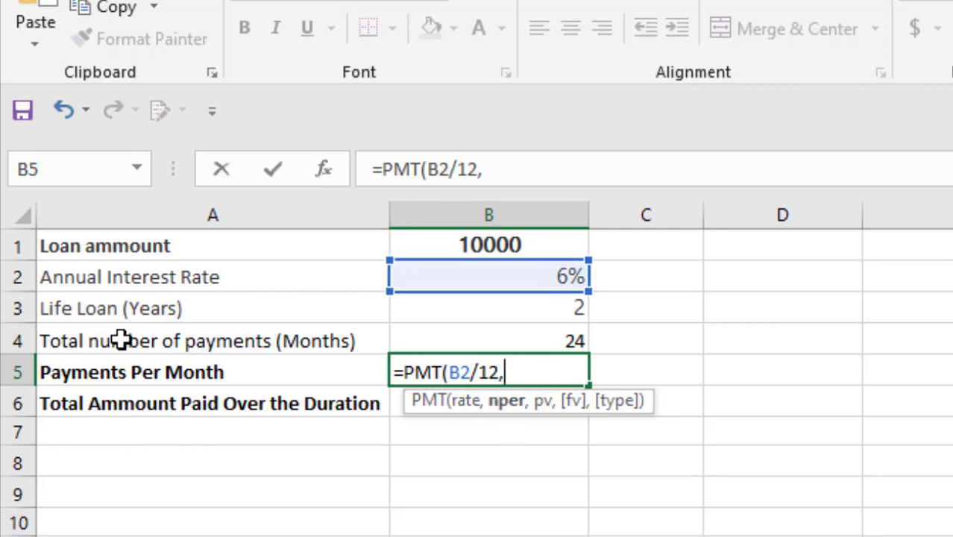
click(478, 341)
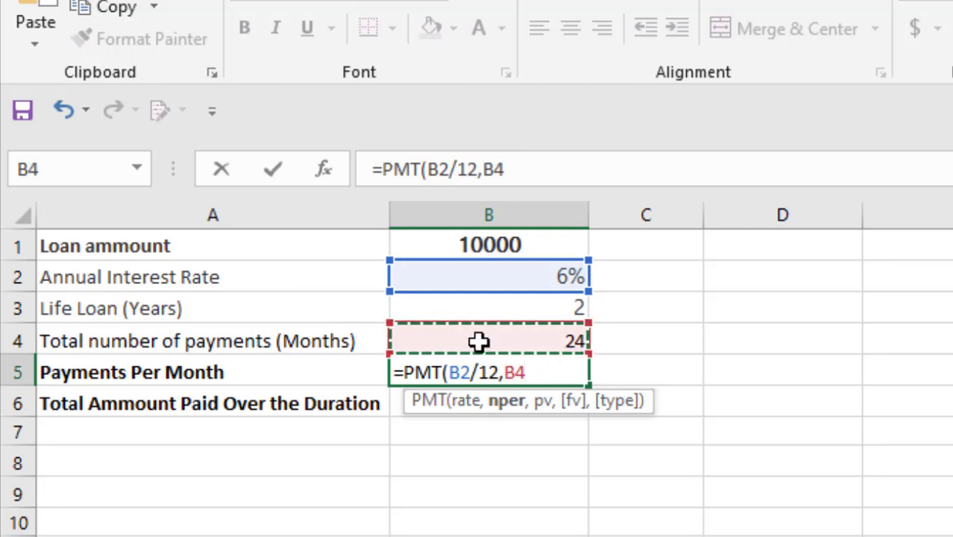
text(,)
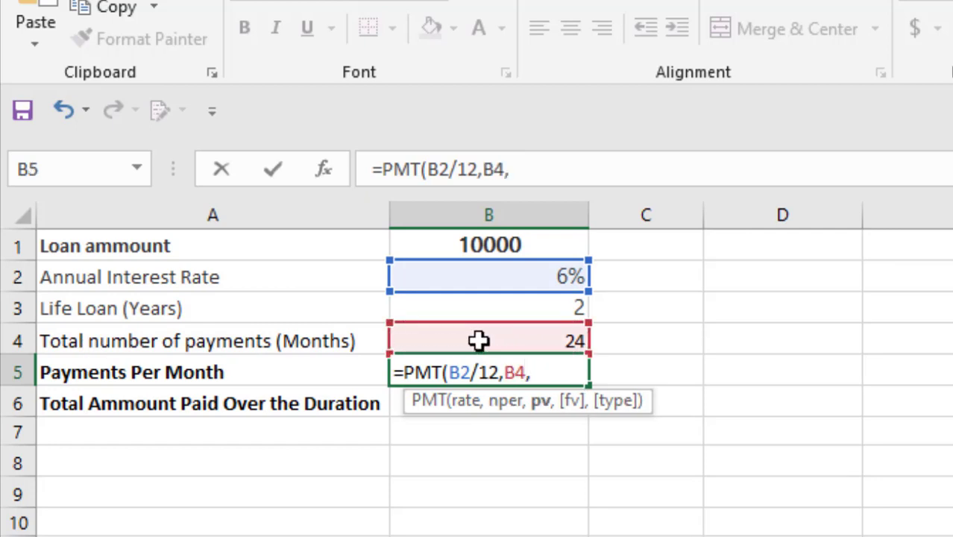
click(448, 248)
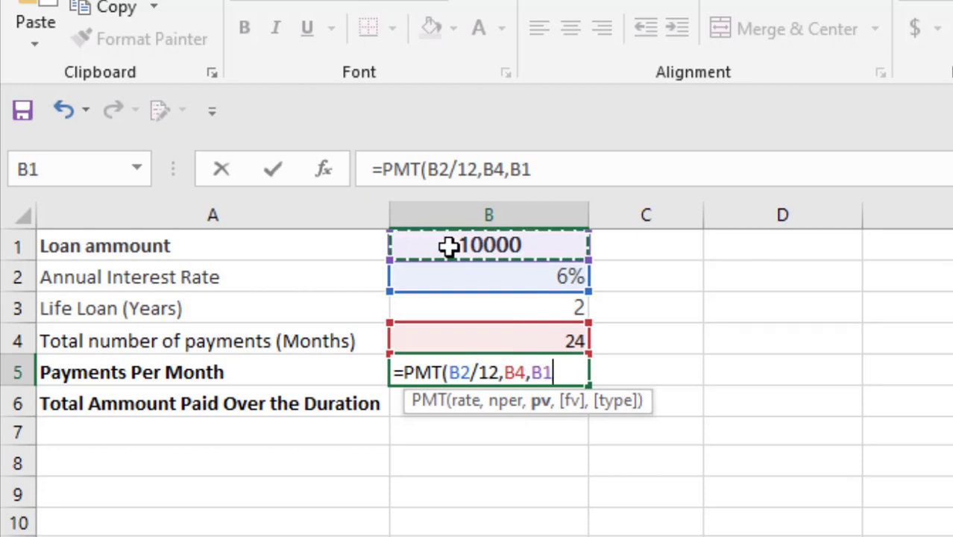
text(,0,)
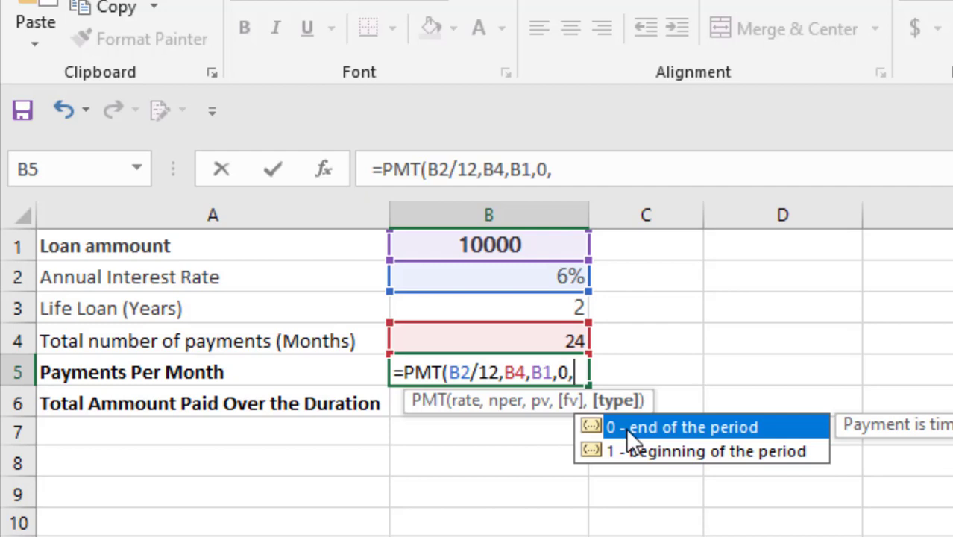
double_click(626, 428)
text())
key(Return)
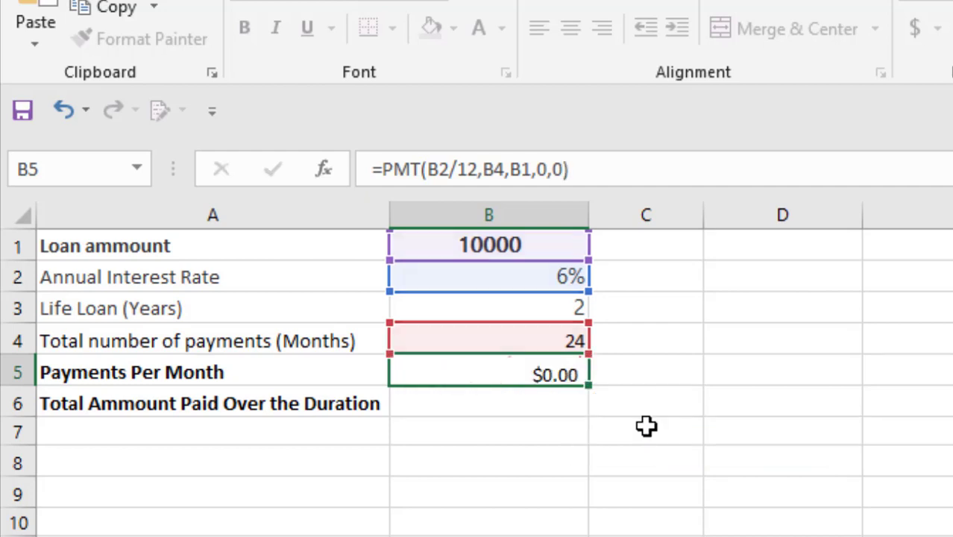
click(477, 362)
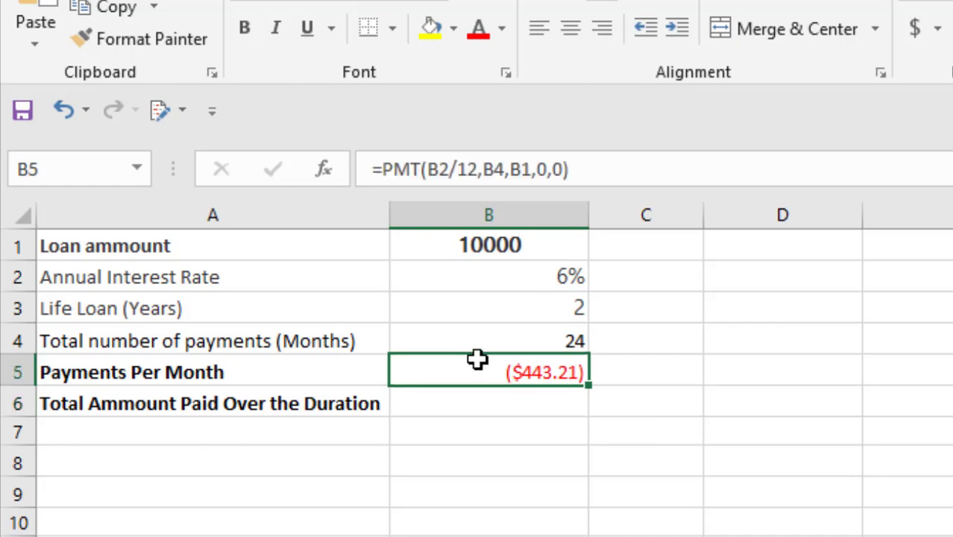
click(448, 399)
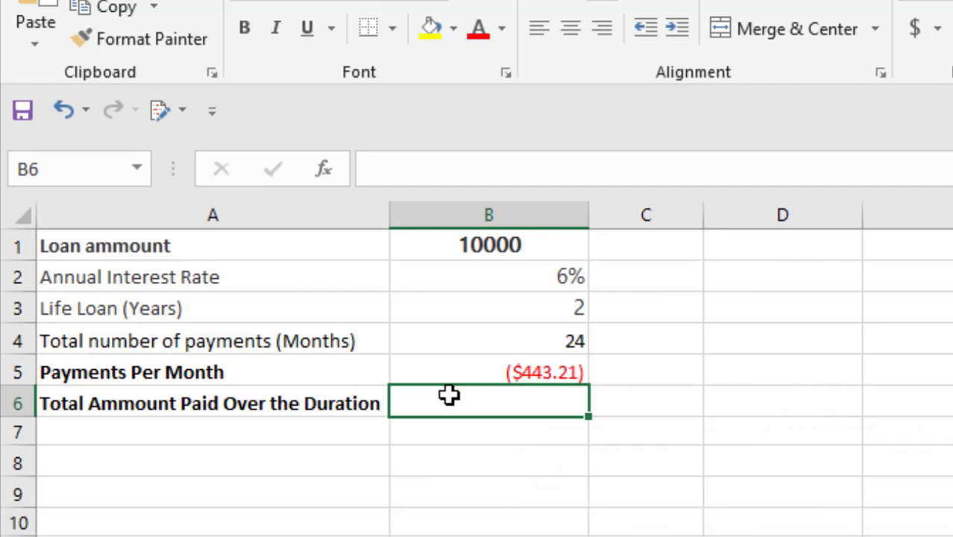
Enter =B5*B4 in B6 to show the total paid, ($10,636.95).
text(=)
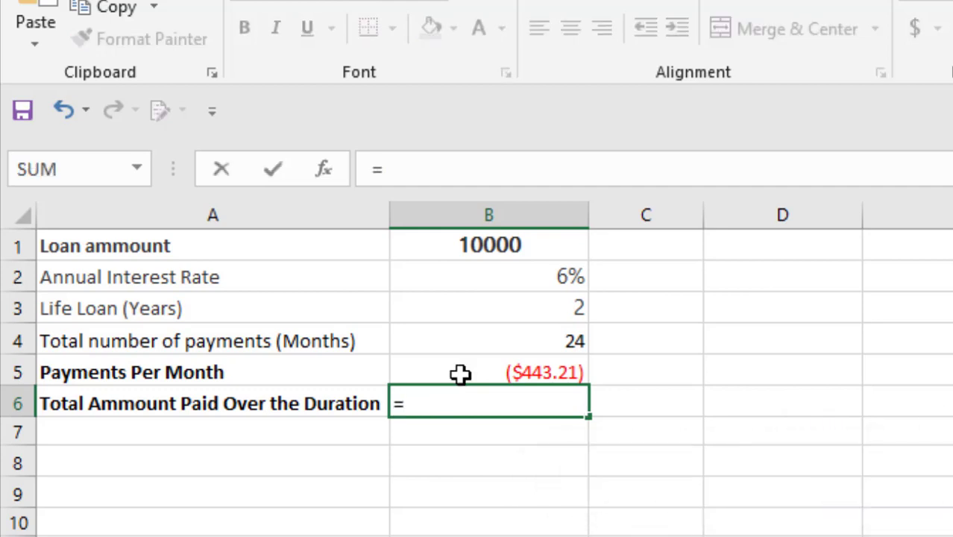
click(460, 374)
text(*)
click(487, 344)
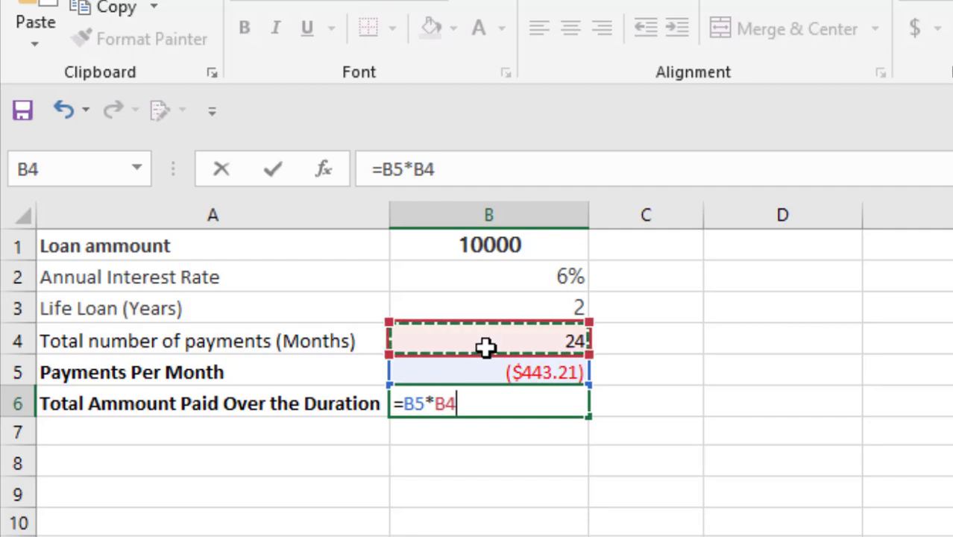
key(Return)
Check the formulas in B6, B5 and B4.
click(498, 403)
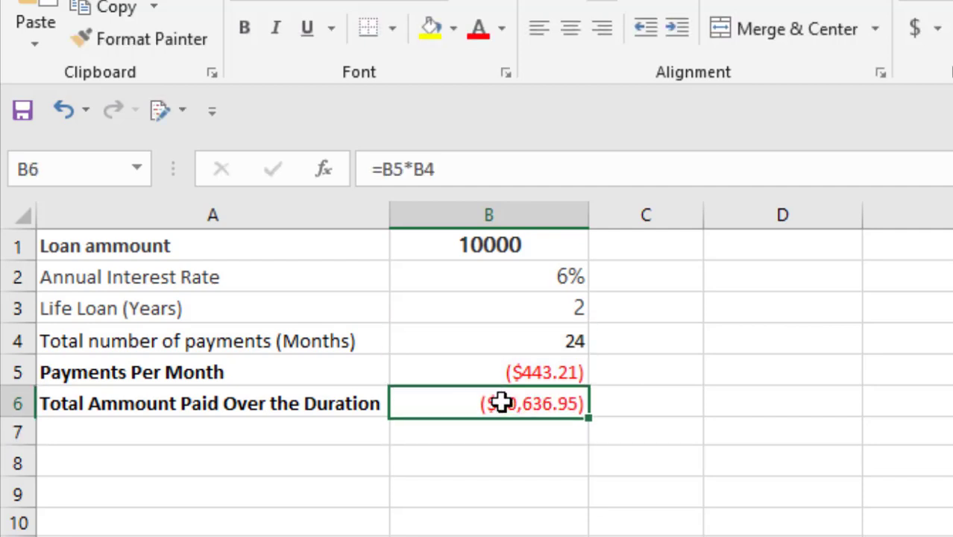
click(533, 364)
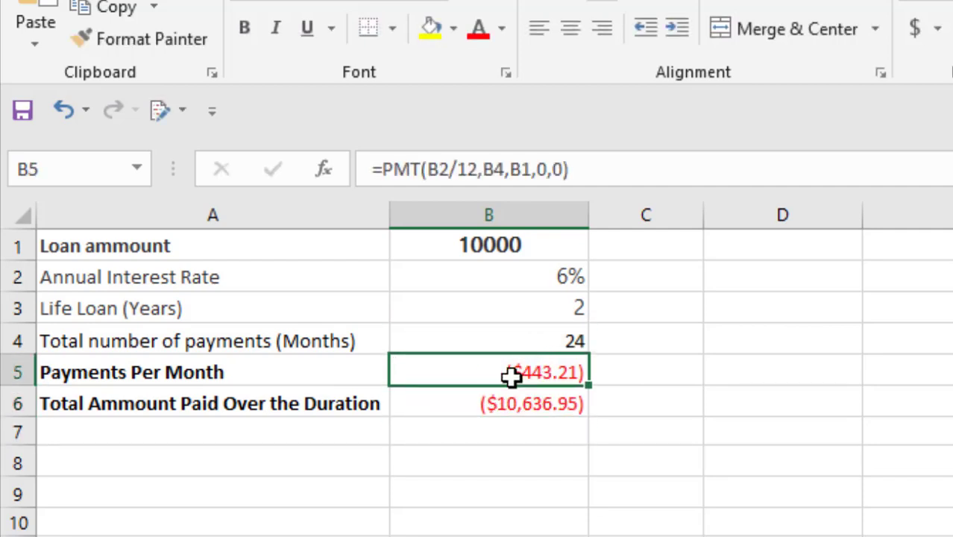
click(520, 338)
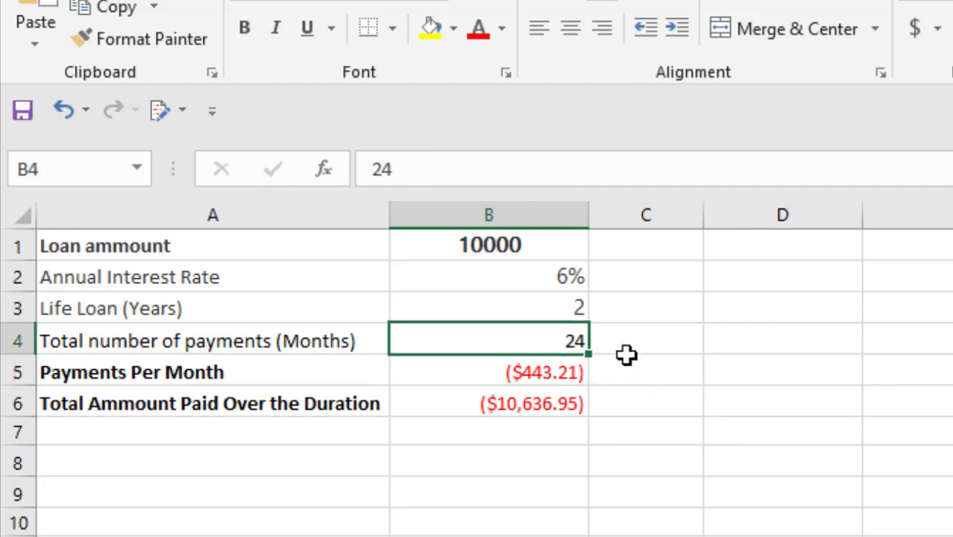
drag(628, 365, 633, 339)
click(638, 273)
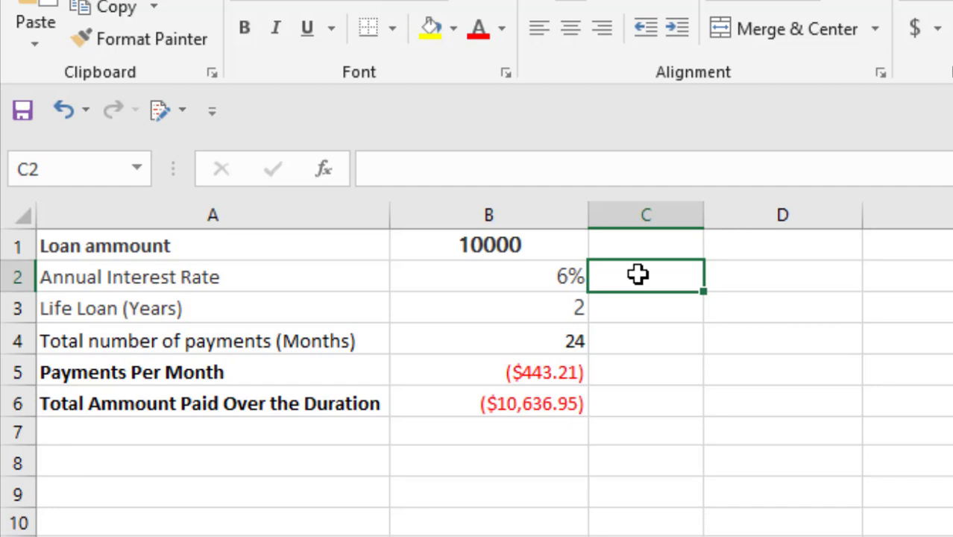
Enter =PMT(B2/12,B4,B1,0,1) in C5 with beginning-of-period timing, giving ($441.00).
click(632, 364)
text(=)
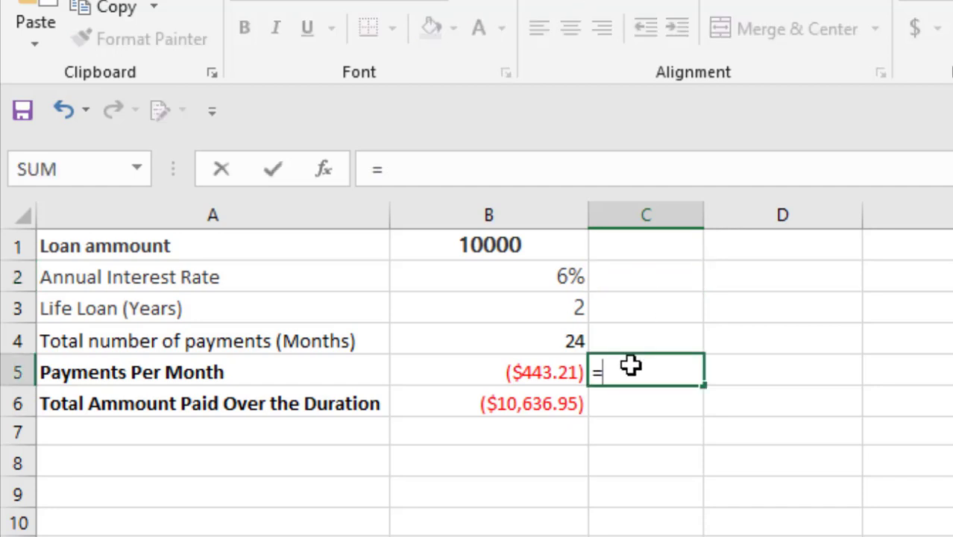
text(PMT()
click(564, 282)
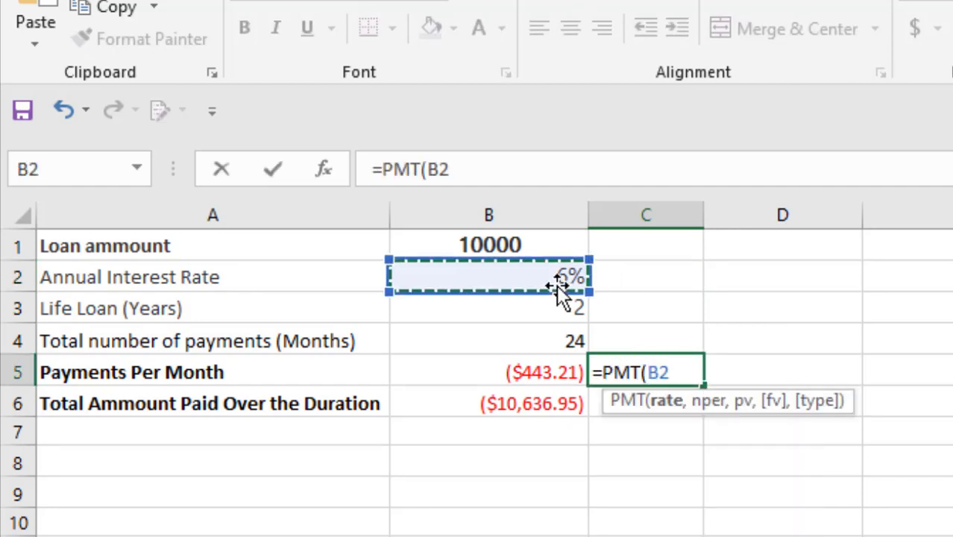
text(/12,)
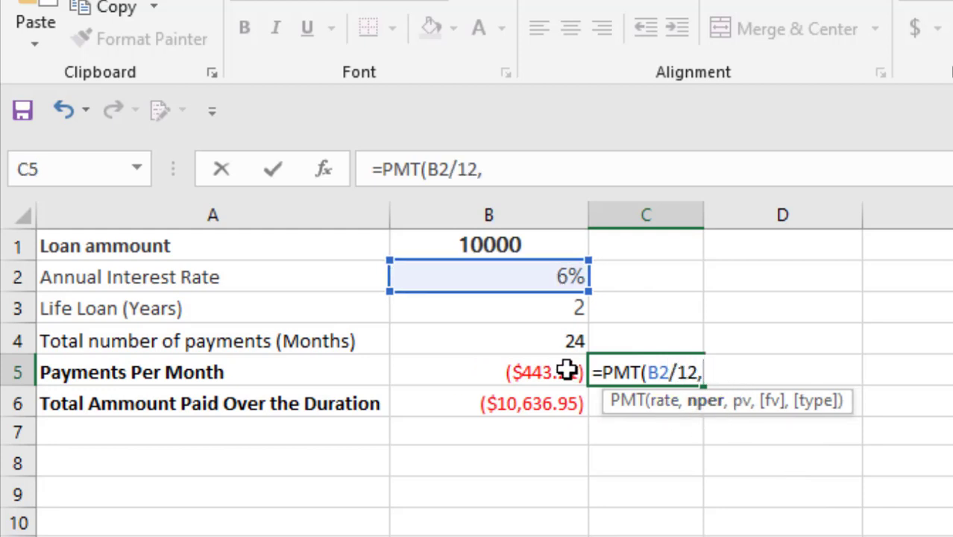
click(542, 242)
text(,0)
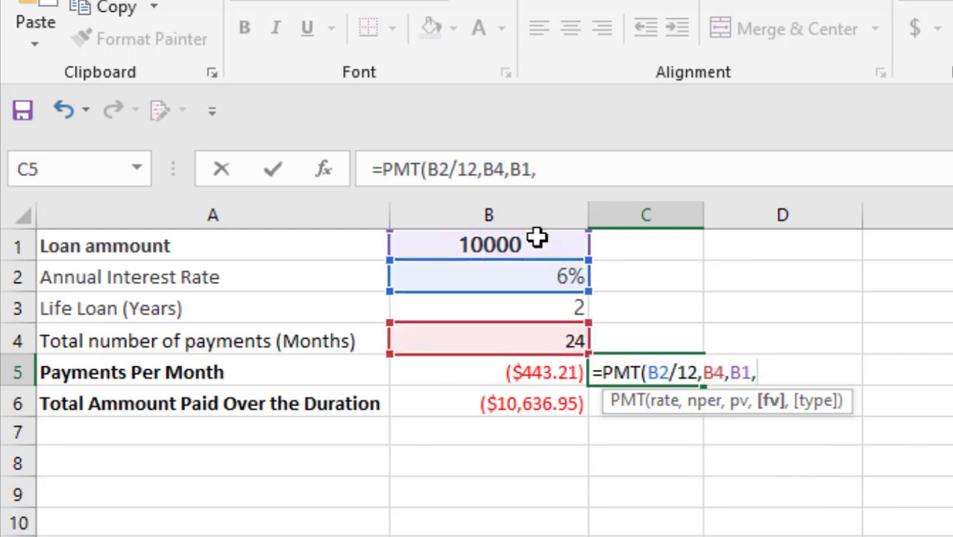
text(,)
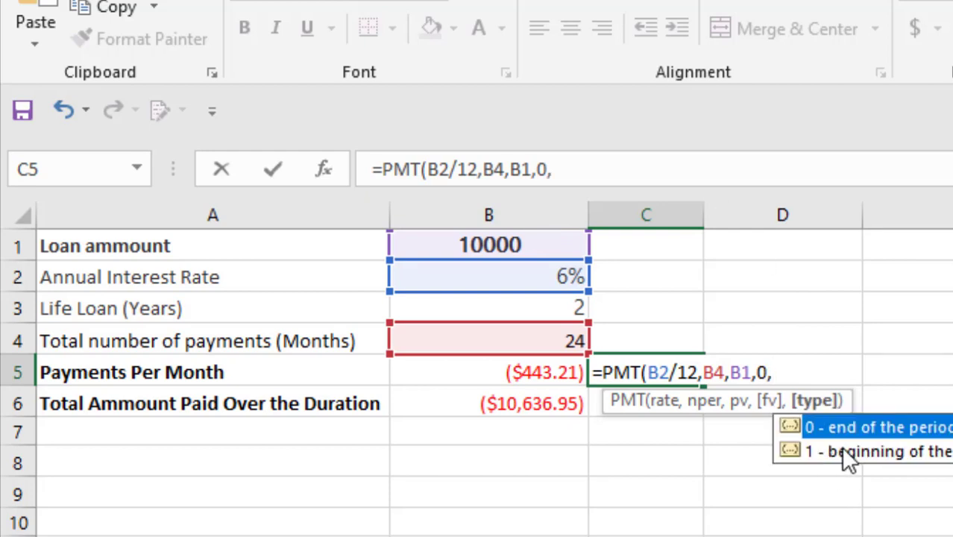
double_click(916, 451)
text())
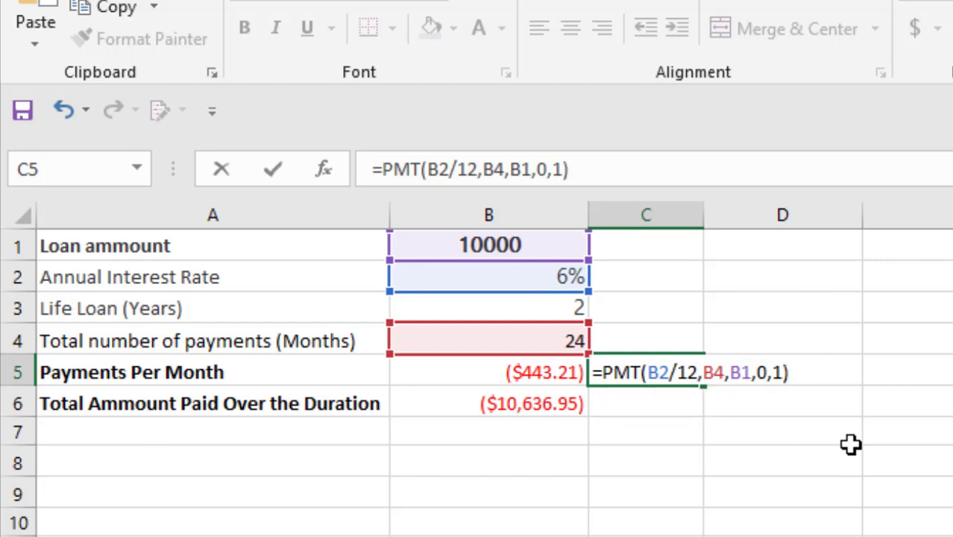
key(Return)
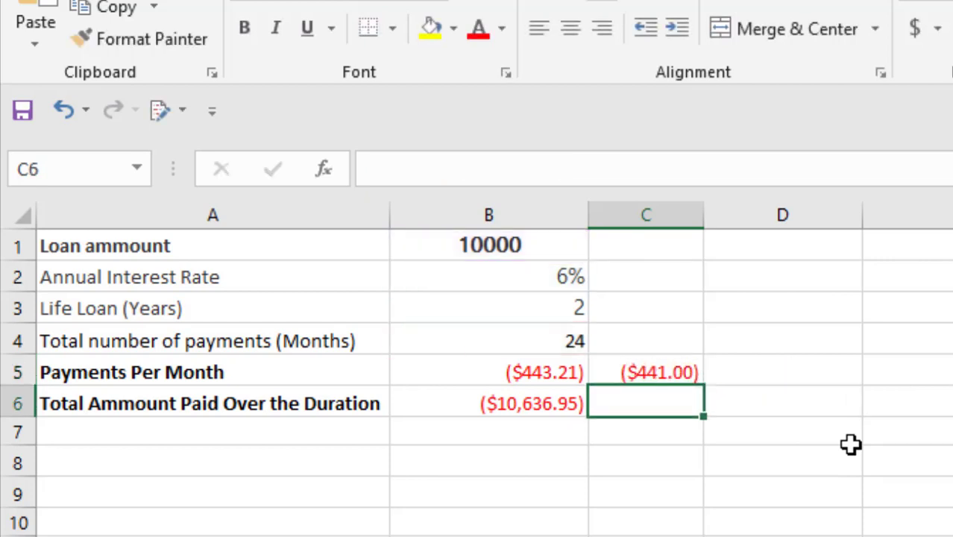